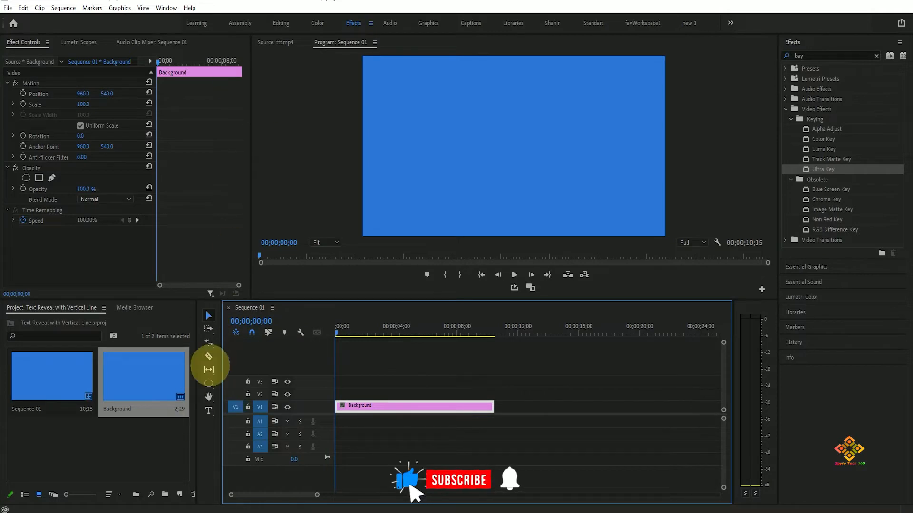
Draw a vertical line in the upper-left part of the frame with the Pen tool and place its lengthened clip on track V3.
left_click(209, 383)
left_click(251, 385)
left_click(416, 123)
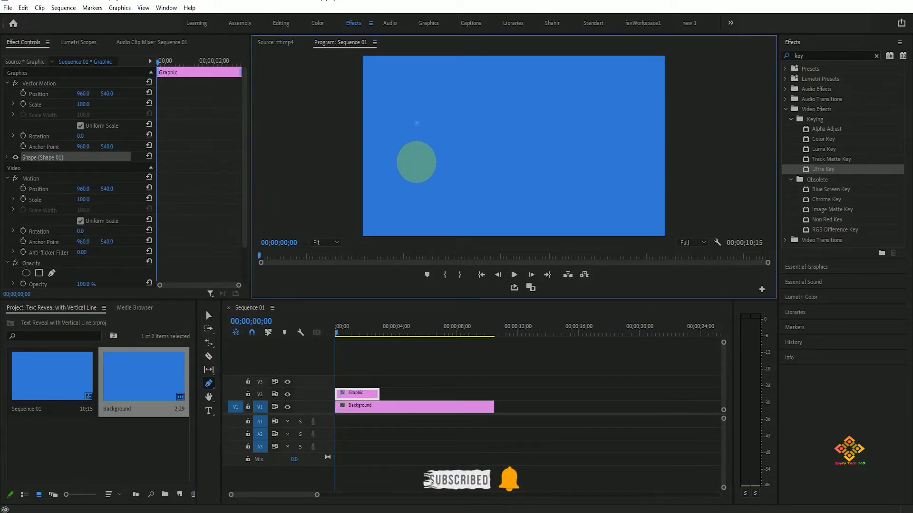
key("v")
left_click_drag(368, 394, 413, 393)
left_click_drag(439, 394, 467, 394)
mouse_move(397, 394)
left_mouse_down()
mouse_move(369, 394)
mouse_move(400, 380)
left_mouse_up()
Add a text layer reading "SPYRO TECH 365" in the upper part of the frame at the sequence start.
left_click(396, 435)
left_click_drag(342, 332, 331, 334)
left_click(209, 411)
left_click(480, 127)
type("SPYRO TECH")
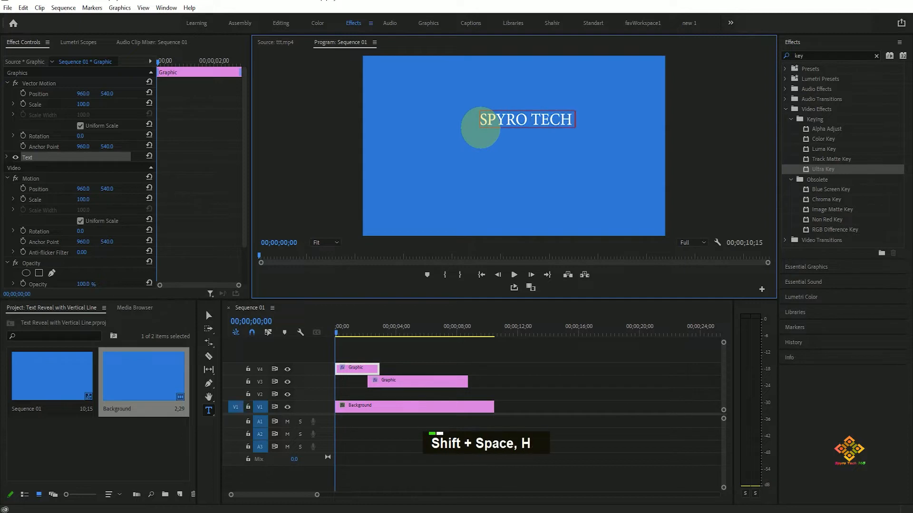
type("365")
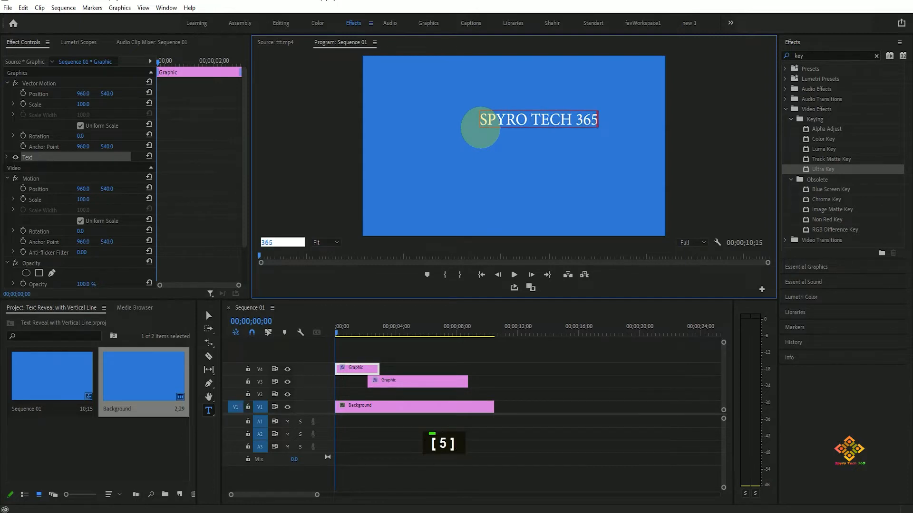
Move the title clip to track V2, starting shortly after the background, and extend it to the background clip's end.
left_click(153, 167)
left_click_drag(360, 368, 375, 398)
left_click_drag(389, 396, 493, 395)
Enlarge the title to a Motion scale of 150 and set its Motion position to 715, 732.
left_click(352, 333)
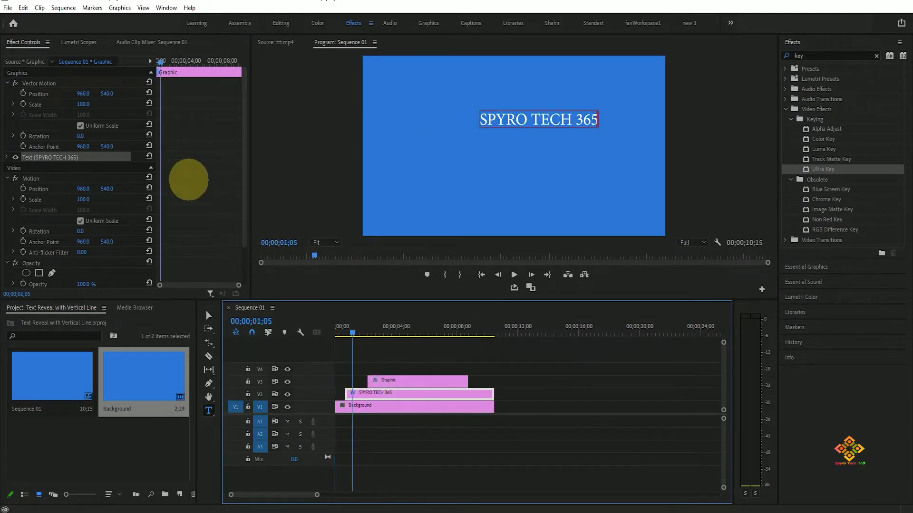
left_click_drag(85, 200, 165, 98)
left_click_drag(86, 190, 61, 193)
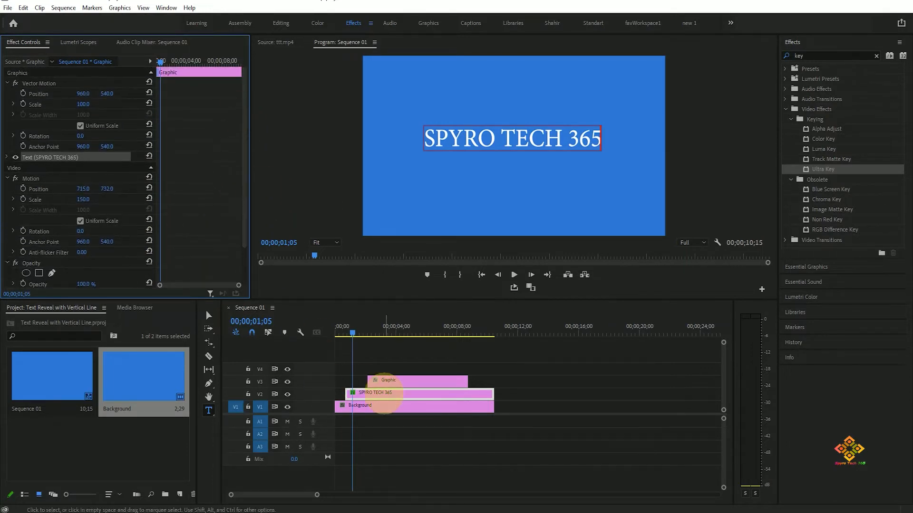
Change the font of the "SPYRO TECH 365" text to a sans-serif typeface.
triple_click(454, 138)
left_click(7, 157)
left_click(138, 190)
scroll(133, 304, "up", 5)
scroll(134, 281, "down", 1)
scroll(125, 286, "up", 5)
left_click(137, 298)
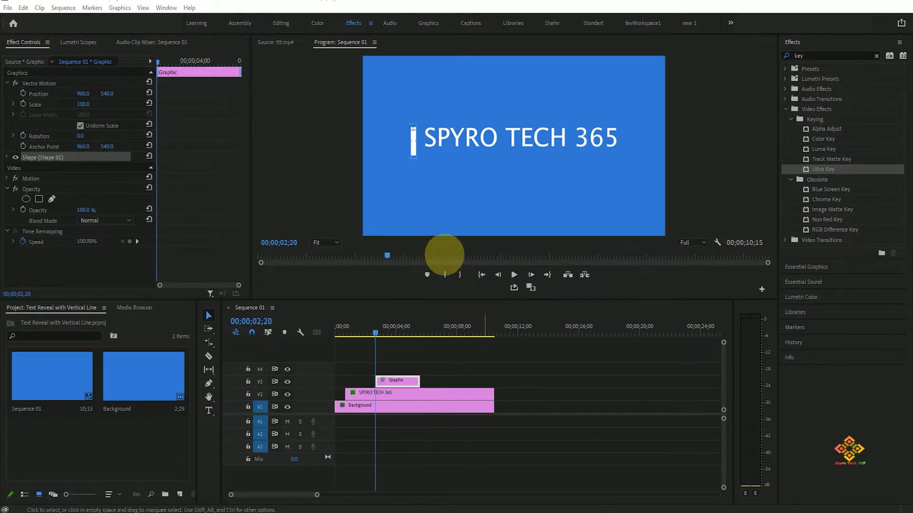
Delete the existing line graphic and draw a new short vertical line just left of the title with the Pen tool.
left_click(397, 380)
key("Delete")
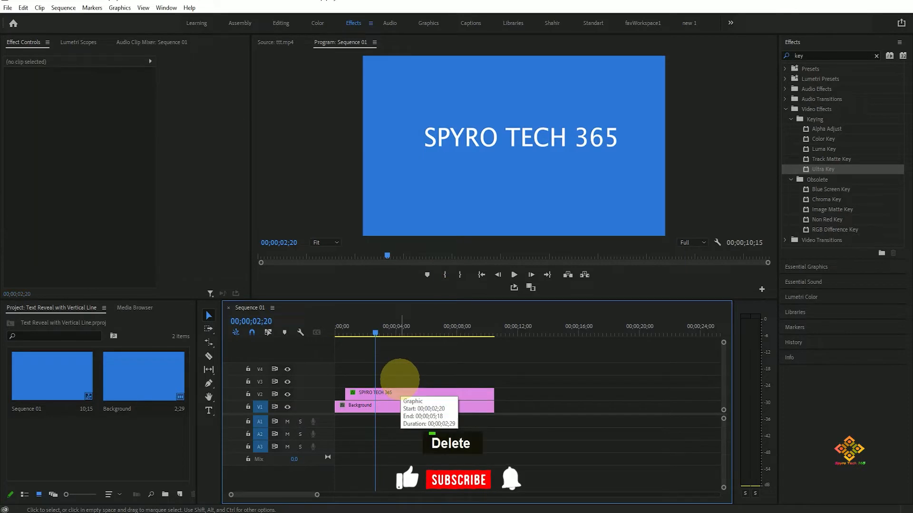
left_click(208, 383)
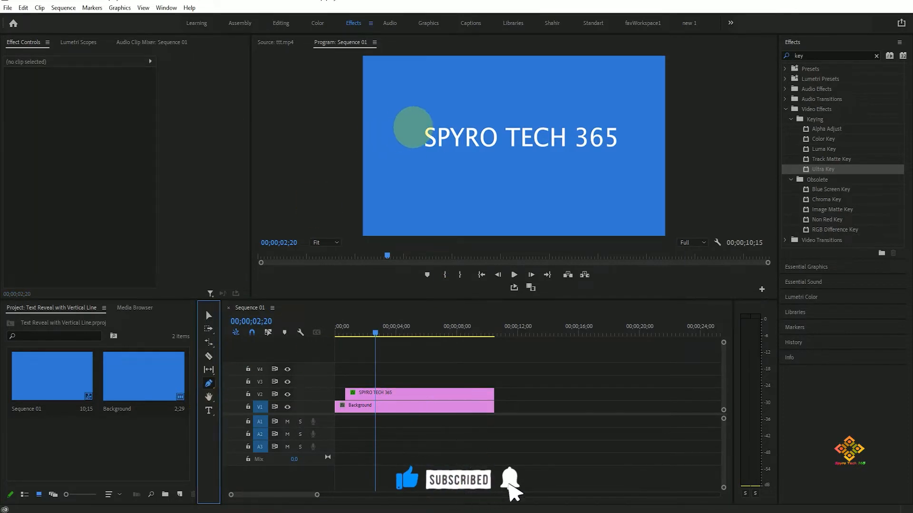
left_click(413, 127)
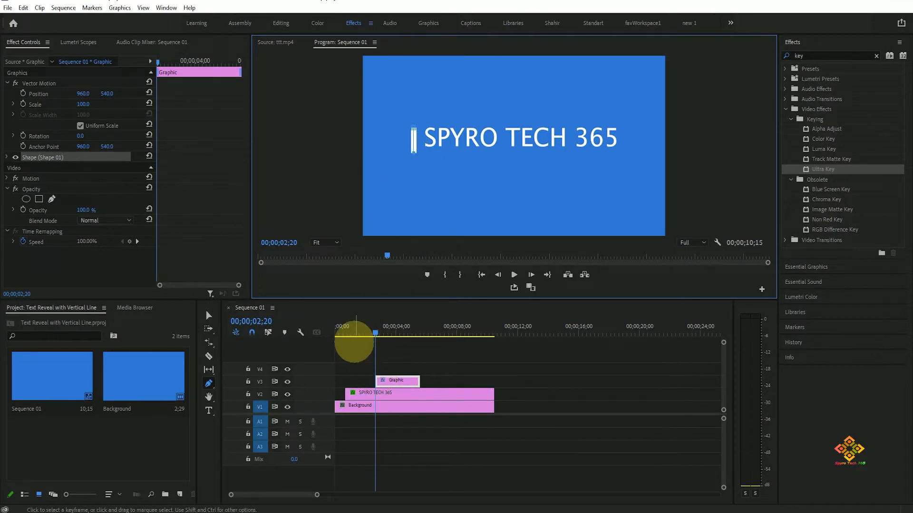
Extend the line clip on track V3 so its start and end match the title clip.
key("v")
left_click_drag(376, 380, 345, 381)
left_click_drag(411, 380, 498, 380)
Select the line shape and turn off Uniform Scale in its Transform properties.
left_click(414, 128)
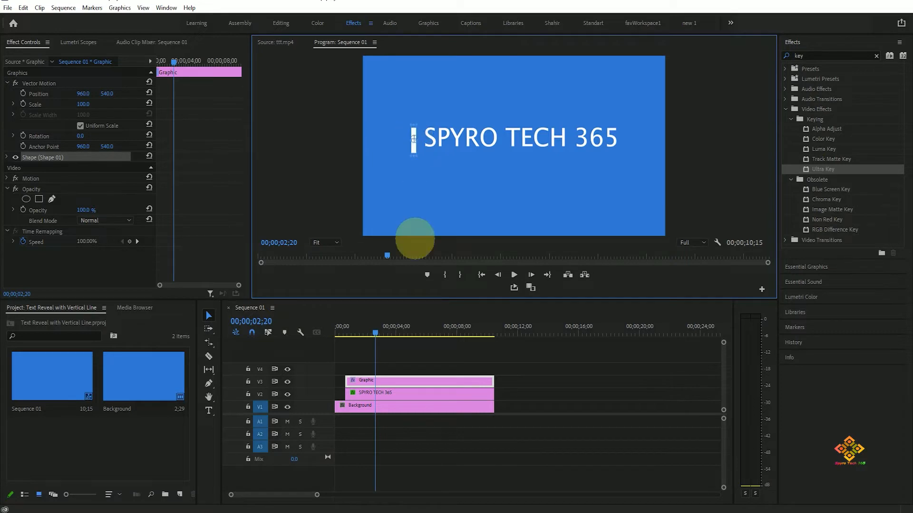
left_click(6, 157)
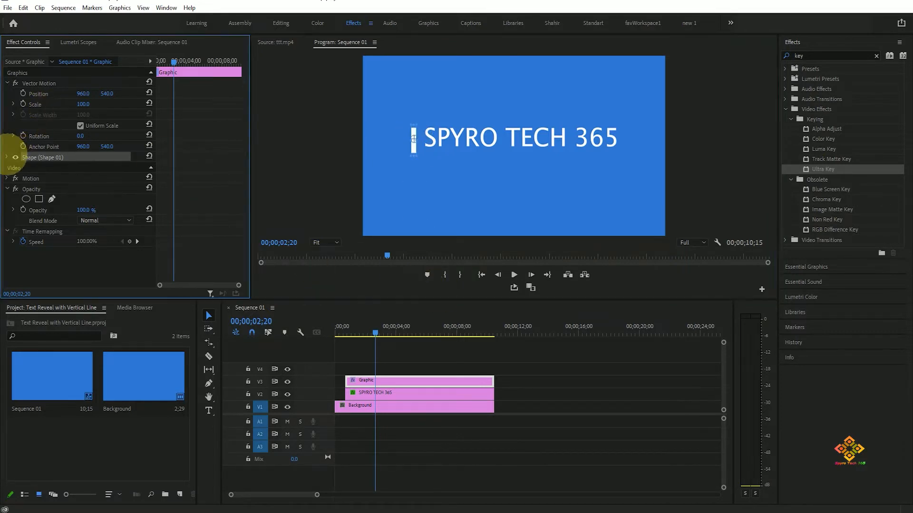
scroll(243, 166, "down", 1)
left_click_drag(243, 166, 242, 190)
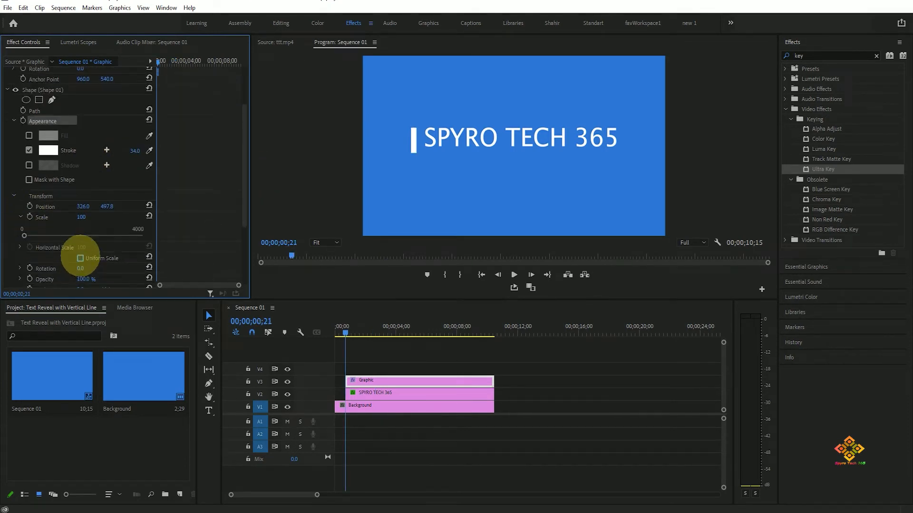
left_click(80, 258)
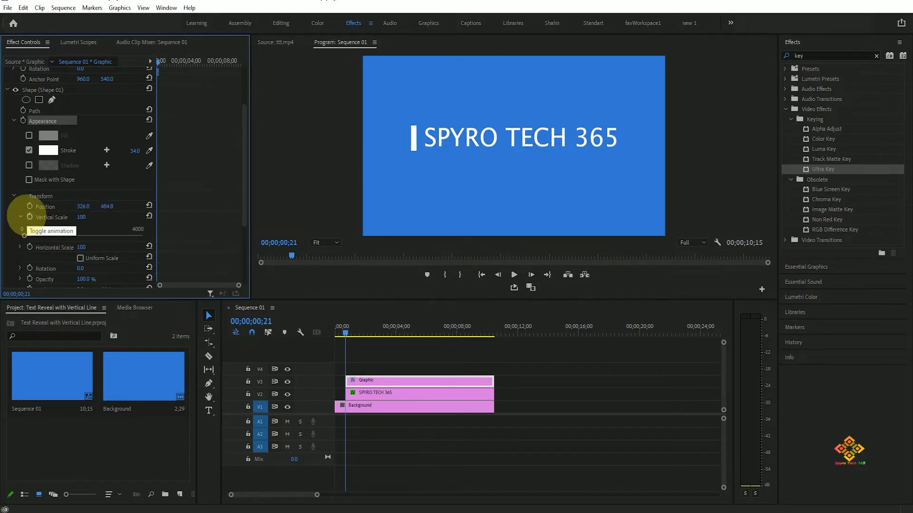
Animate the line's Vertical Scale with keyframes from 0 at the clip start, 00;00;00;21, up to 100.
left_click_drag(163, 61, 132, 62)
left_click(30, 216)
left_click_drag(83, 217, 49, 216)
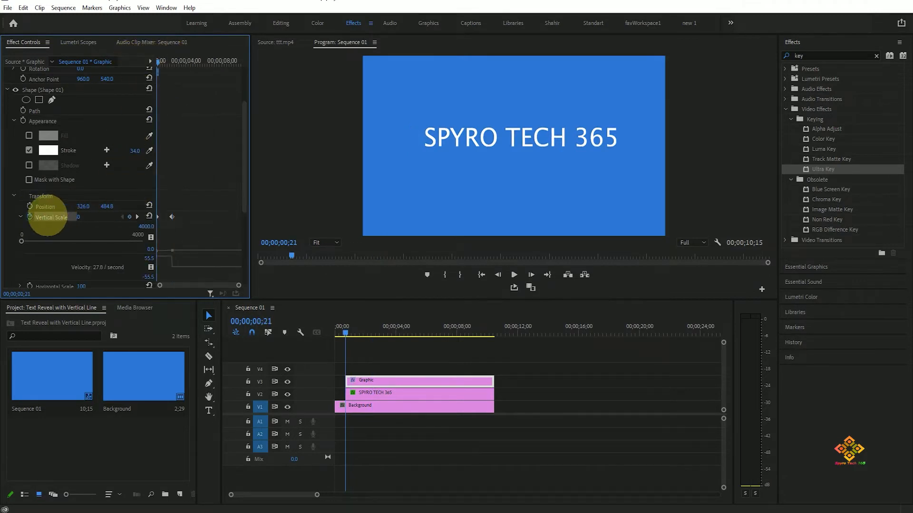
Play the sequence from the line clip's start to review the vertical growth animation.
key("space")
key("space")
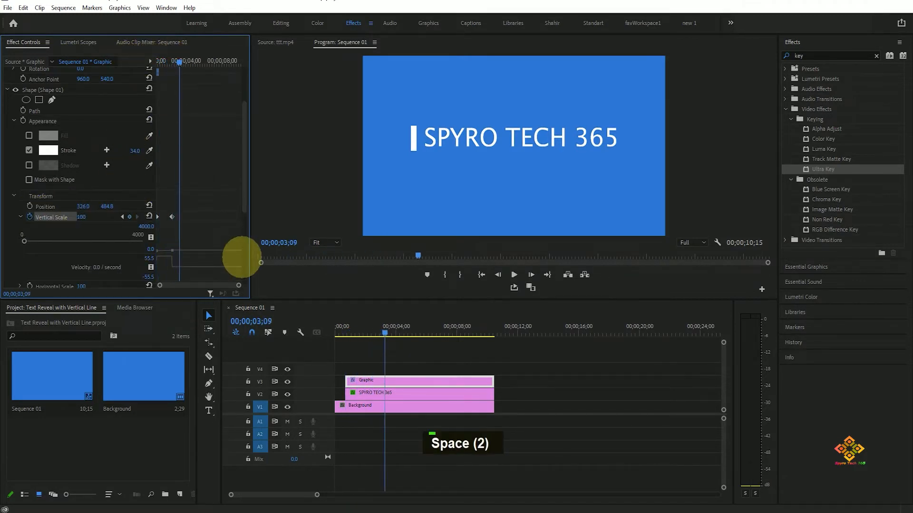
left_click(347, 327)
key("space")
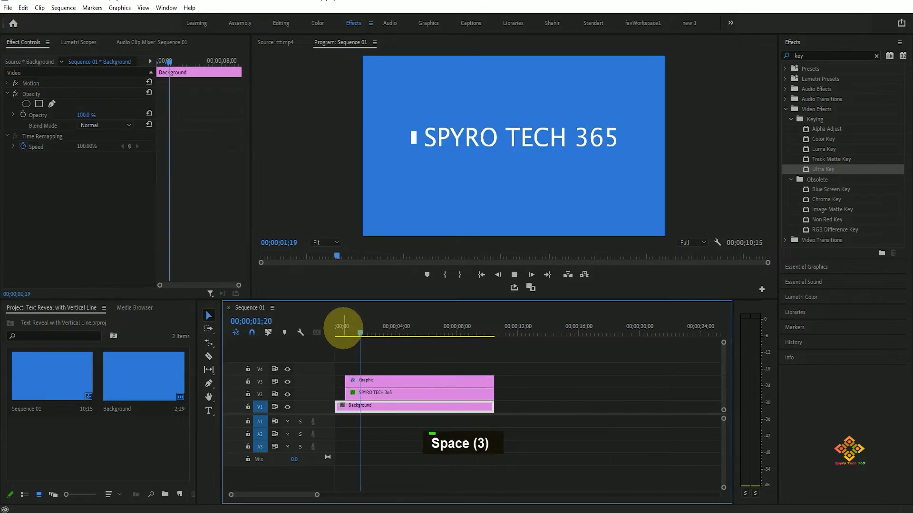
key("space")
Move the line's second Vertical Scale keyframe slightly earlier and play back the faster growth.
left_click(377, 380)
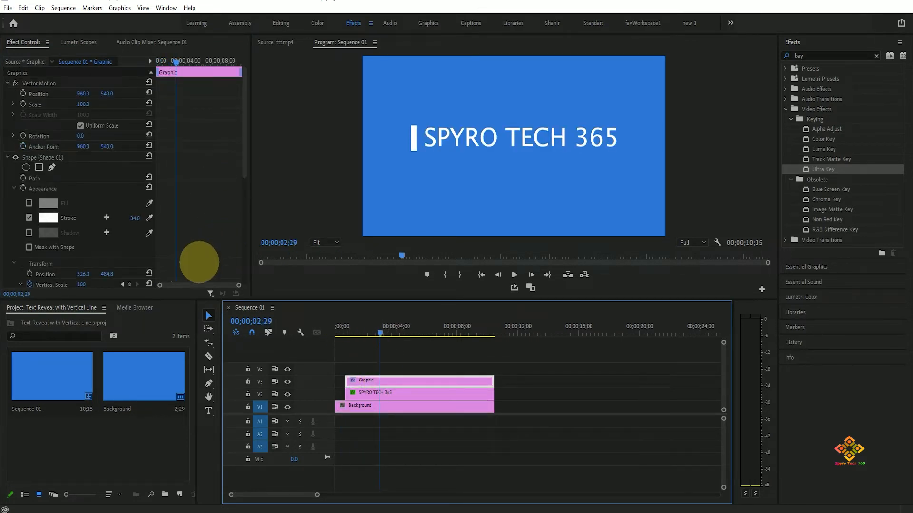
left_click_drag(243, 153, 243, 197)
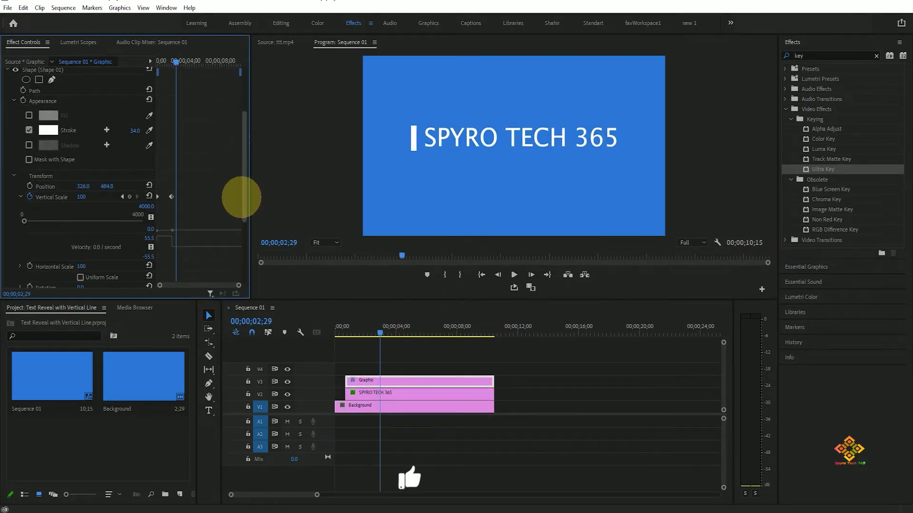
left_click_drag(171, 196, 169, 196)
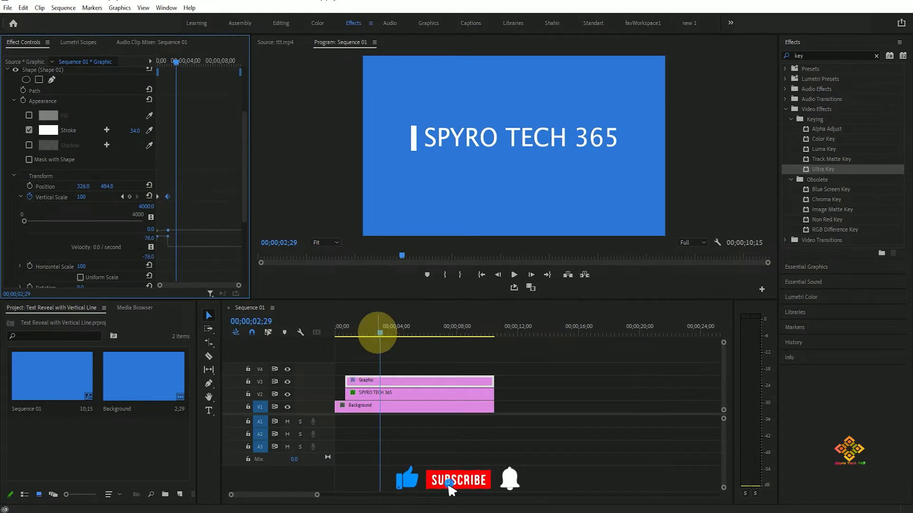
left_click(344, 327)
key("space")
key("space")
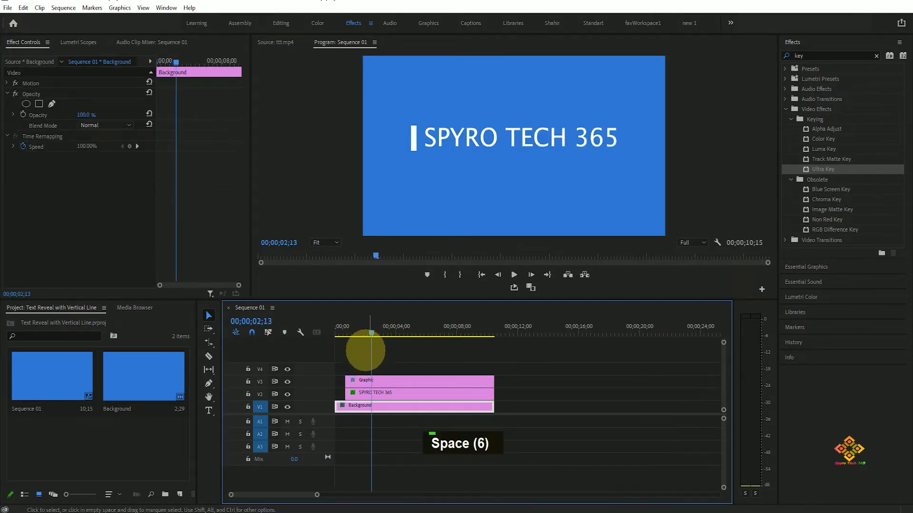
Select both Vertical Scale keyframes of the line and apply Ease In.
left_click(367, 382)
left_click_drag(243, 151, 243, 192)
left_click_drag(160, 285, 204, 285)
left_click_drag(213, 222, 151, 194)
right_click(192, 207)
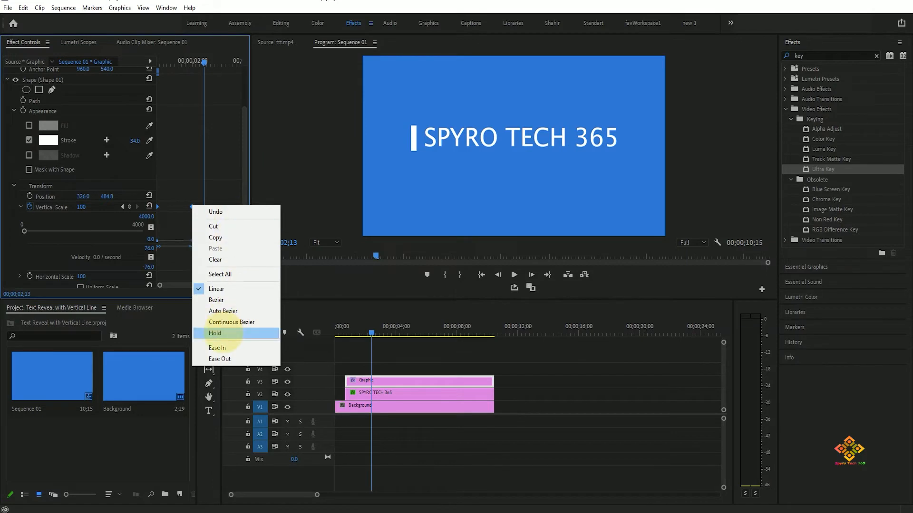
left_click(218, 347)
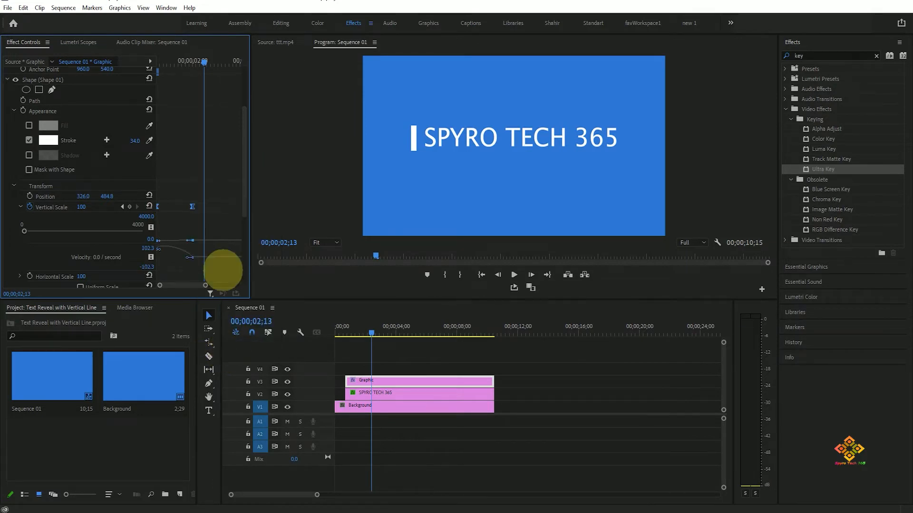
Play the eased line animation twice from its start to check the motion.
left_click(346, 326)
key("space")
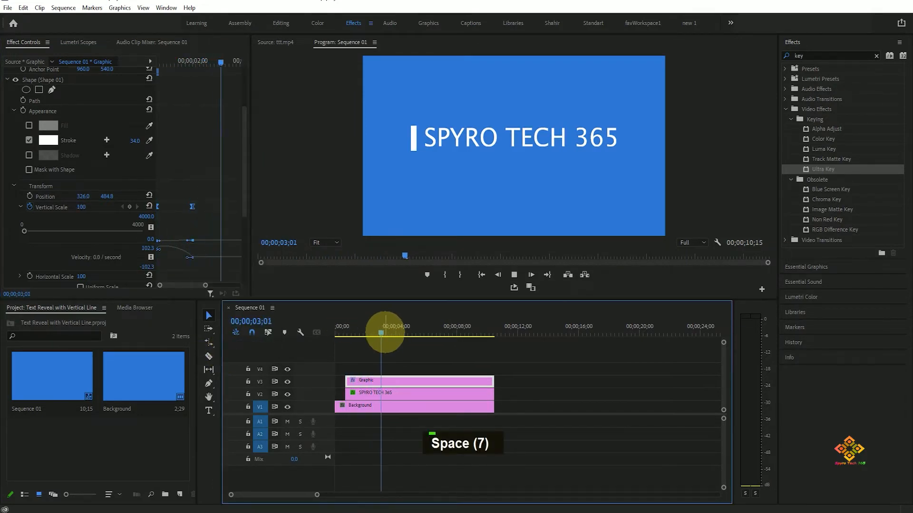
key("space")
left_click_drag(384, 331, 343, 322)
key("space")
key("space")
Reshape the line's Vertical Scale curve for a faster start and play the animation back.
left_click(374, 381)
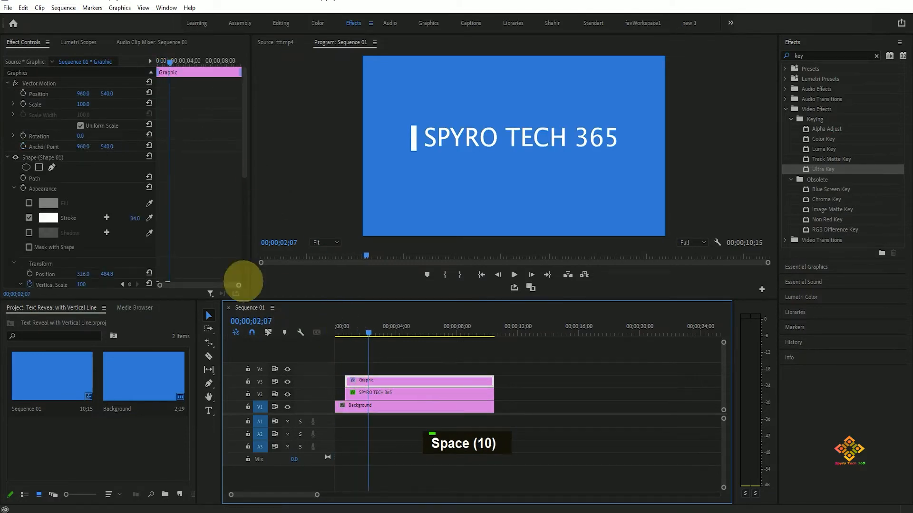
scroll(238, 199, "down", 5)
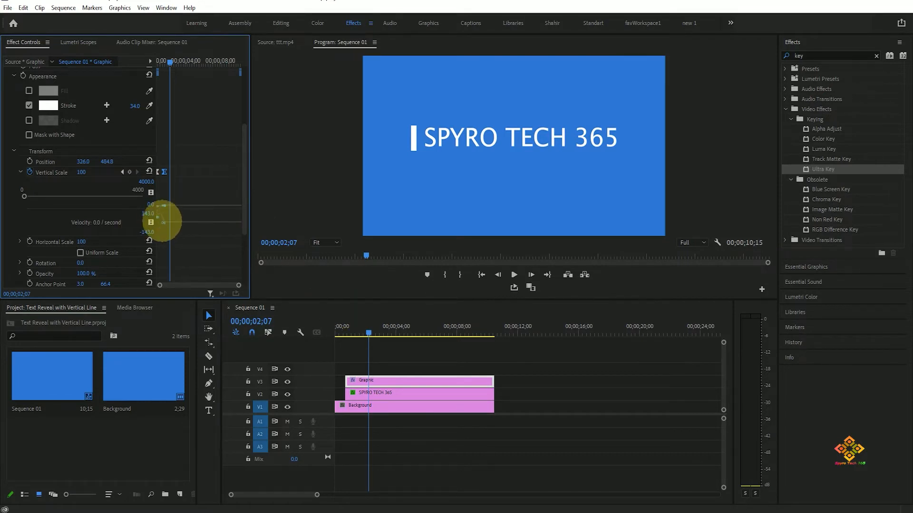
left_click_drag(165, 206, 166, 205)
left_click_drag(238, 285, 179, 285)
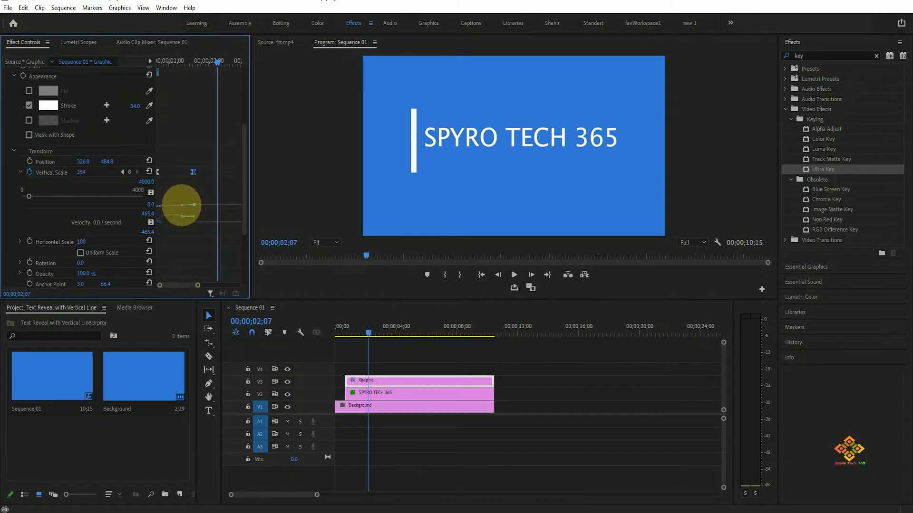
left_click(352, 327)
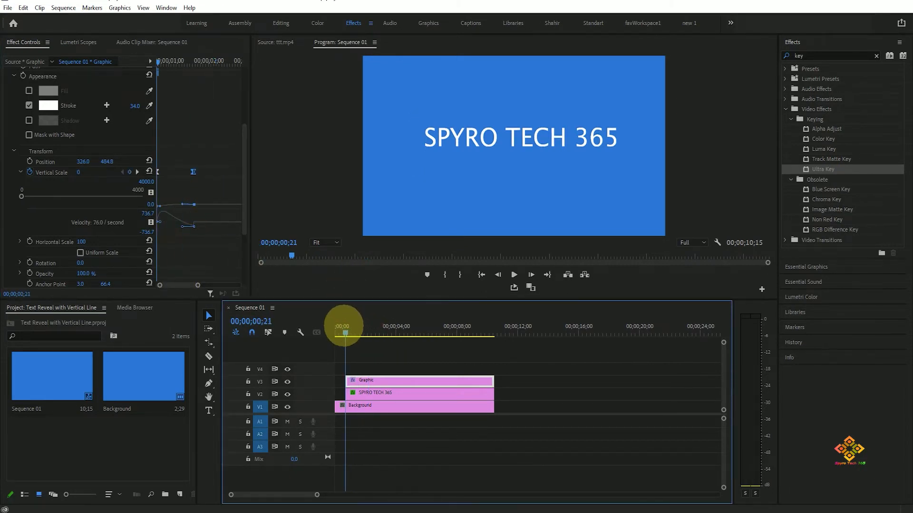
key("space")
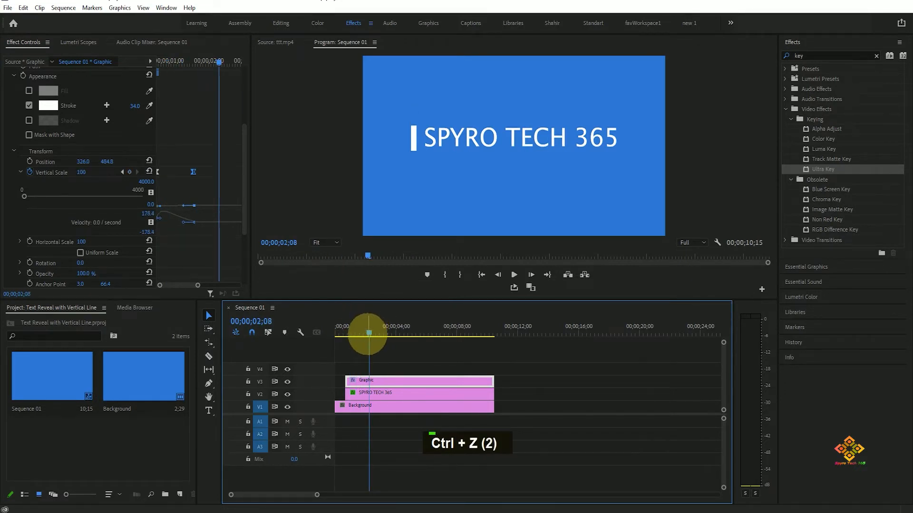
Bring the line's second Vertical Scale keyframe closer to the first and preview the quicker growth.
left_click_drag(193, 171, 185, 171)
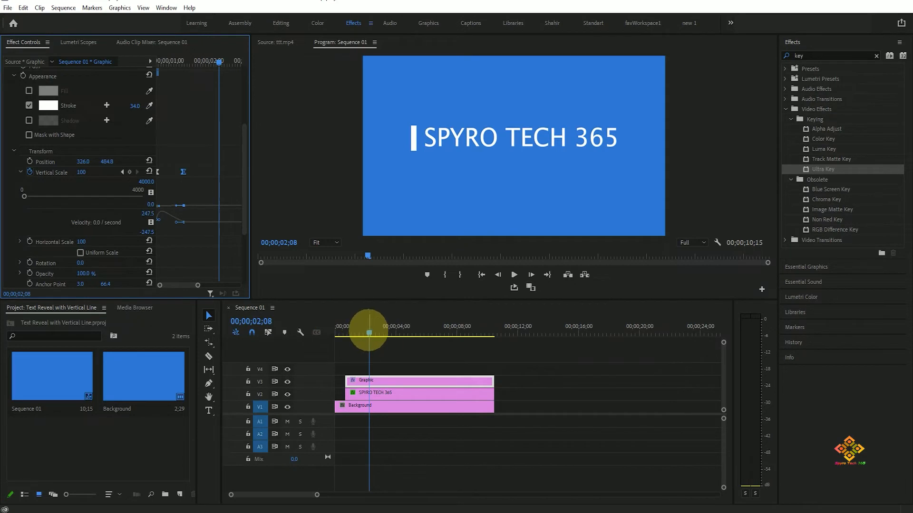
left_click(347, 325)
key("space")
key("space")
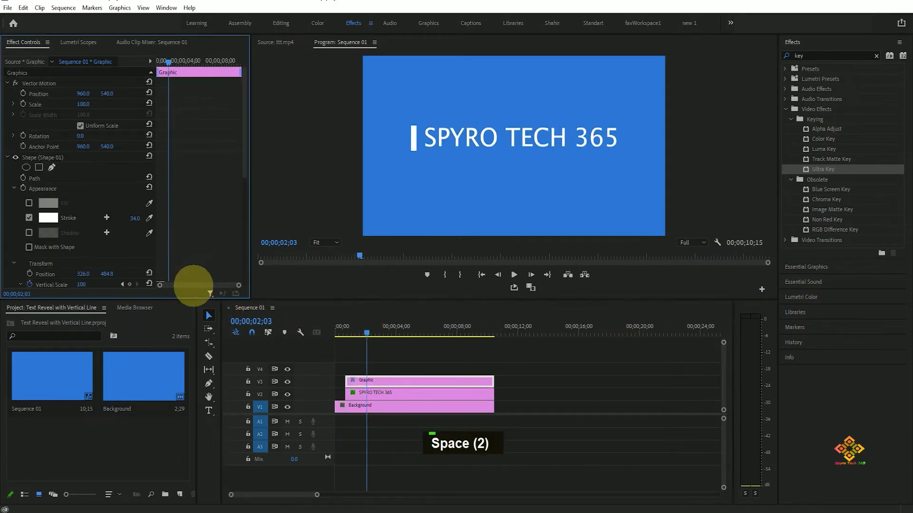
Replay the line animation from its start and examine the timing of its Vertical Scale keyframes.
left_click_drag(244, 159, 244, 204)
left_click(345, 331)
mouse_move(345, 331)
left_mouse_down()
mouse_move(363, 333)
mouse_move(346, 332)
left_mouse_up()
key("space")
left_click(386, 379)
left_click_drag(245, 173, 240, 195)
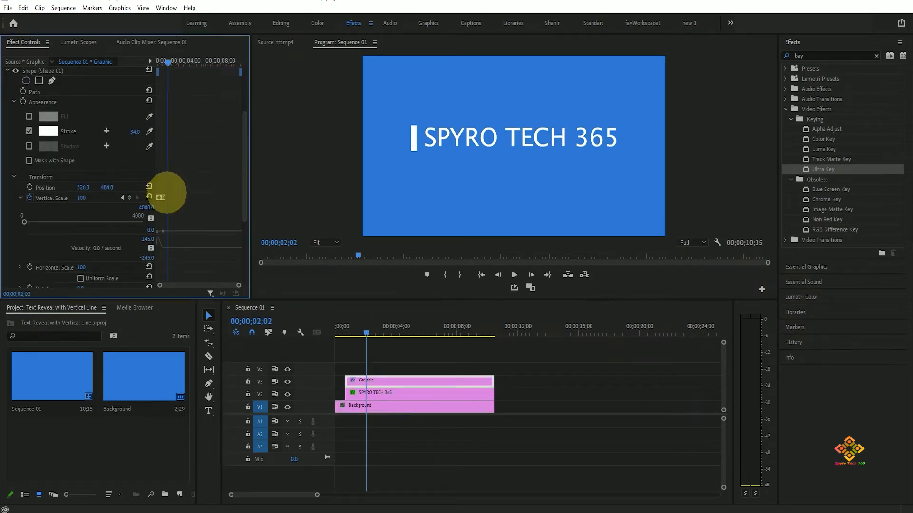
left_click(160, 61)
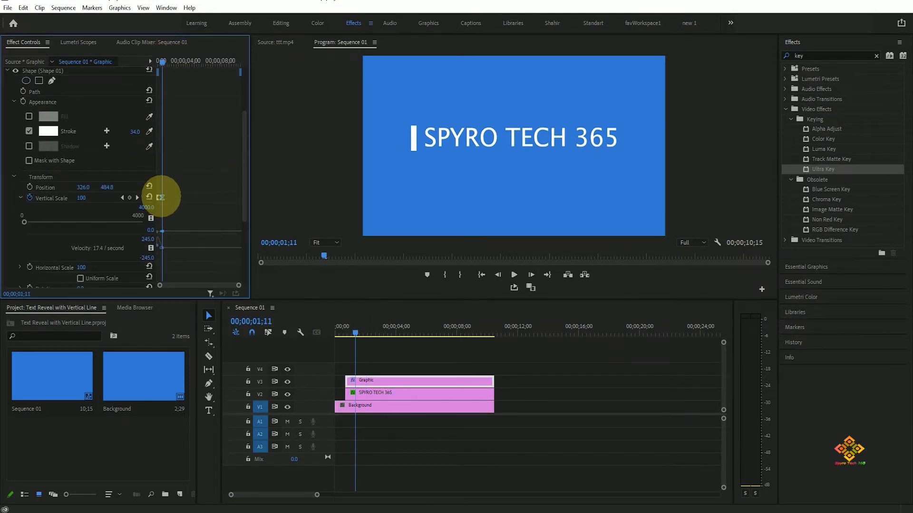
left_click_drag(357, 332, 348, 333)
key("space")
key("space")
Add a Position keyframe to the title text's Transform at 00;00;01;25, just after the line's growth.
left_click(355, 382)
left_click_drag(244, 162, 243, 220)
left_click_drag(159, 62, 163, 62)
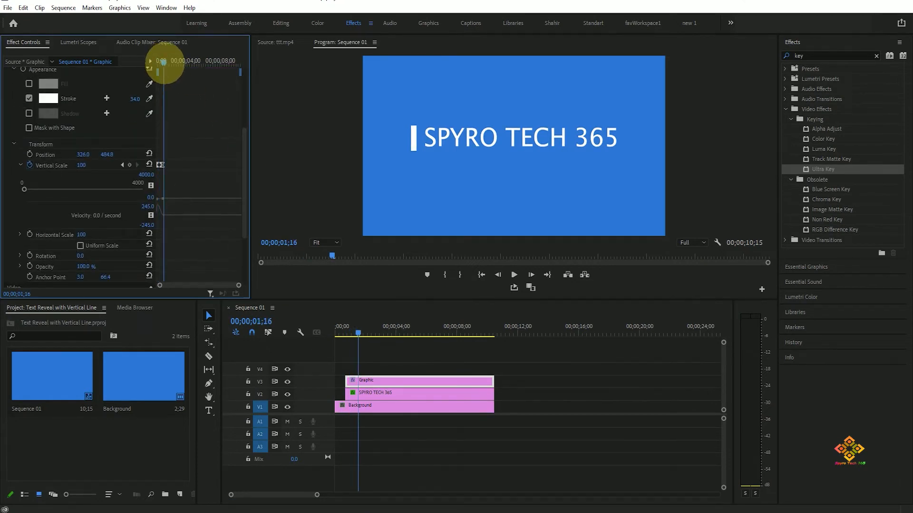
left_click(387, 393)
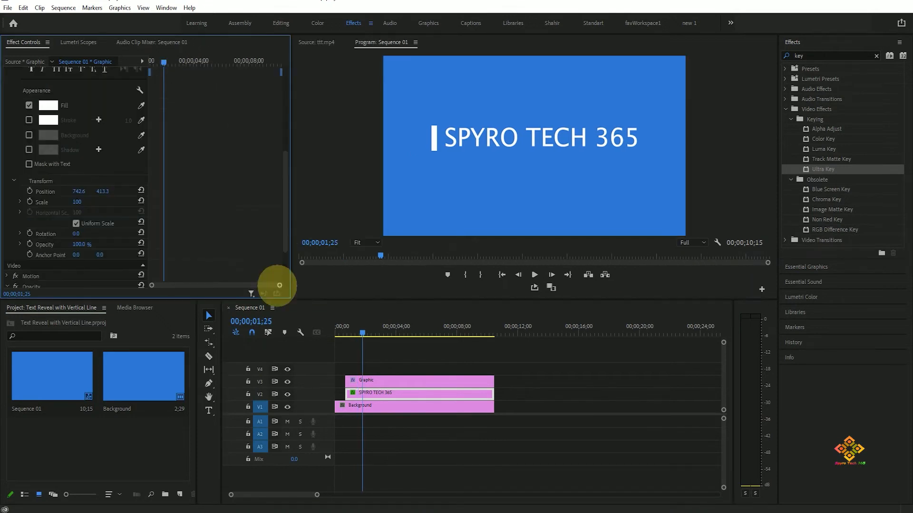
left_click_drag(278, 286, 260, 286)
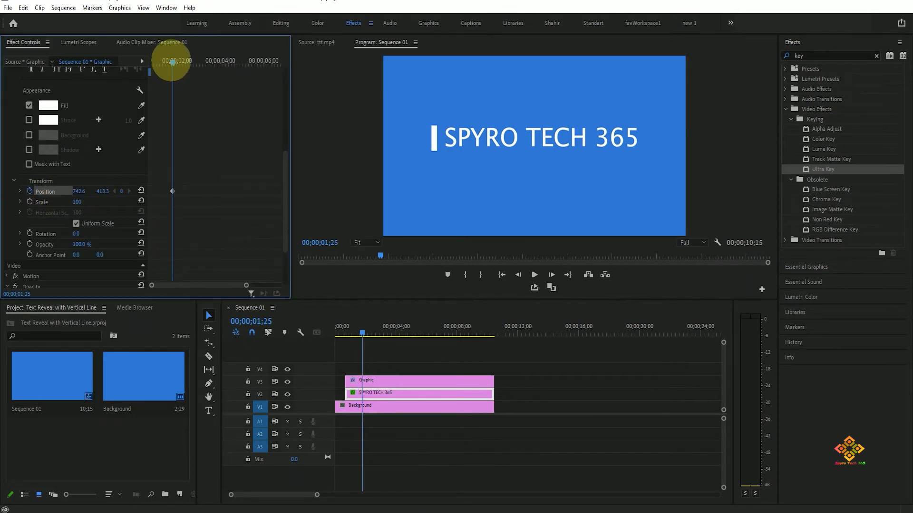
Set the title's horizontal Position to -114.4 at 00;00;00;21, the start of its clip, and play back the slide-in.
left_click_drag(173, 60, 107, 63)
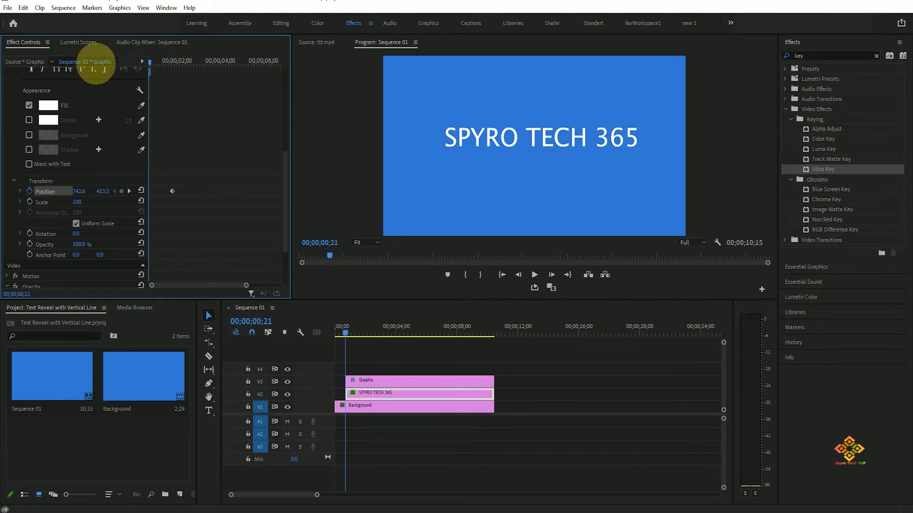
left_click_drag(81, 192, 10, 193)
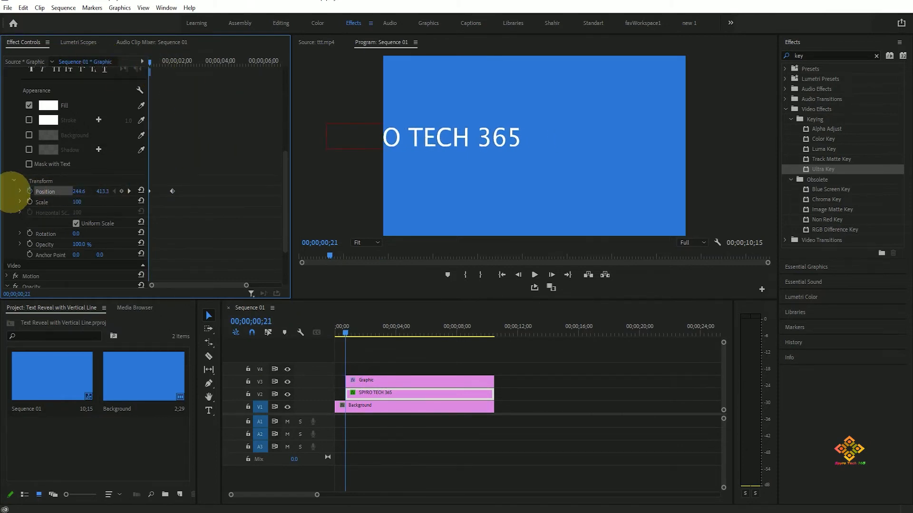
left_click_drag(79, 192, 54, 188)
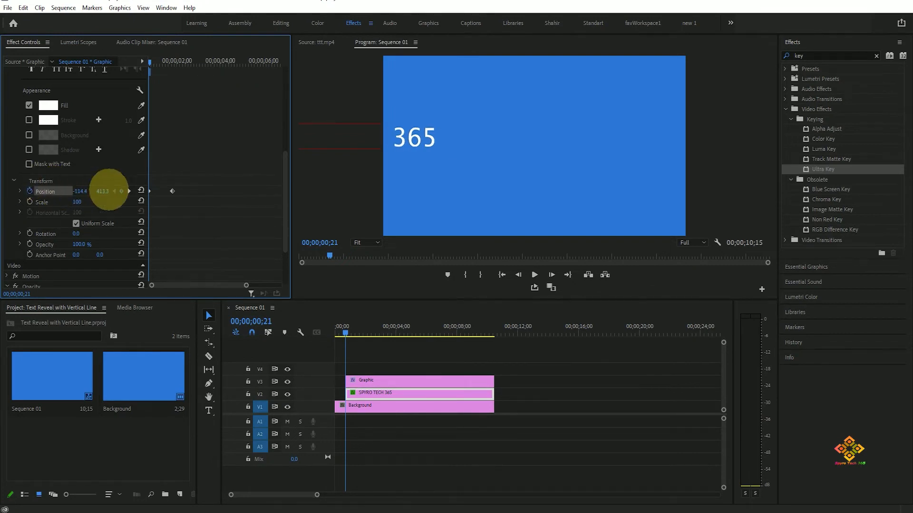
key("space")
key("space")
left_click(359, 331)
left_click(334, 332)
key("space")
key("space")
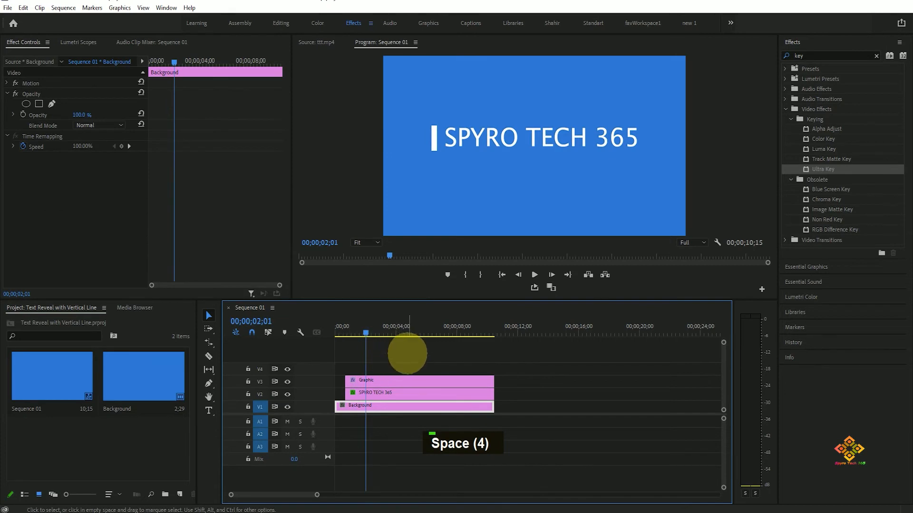
Move the title's starting Position keyframe value farther left so the text begins entirely left of the line, and preview the slide.
left_click(364, 393)
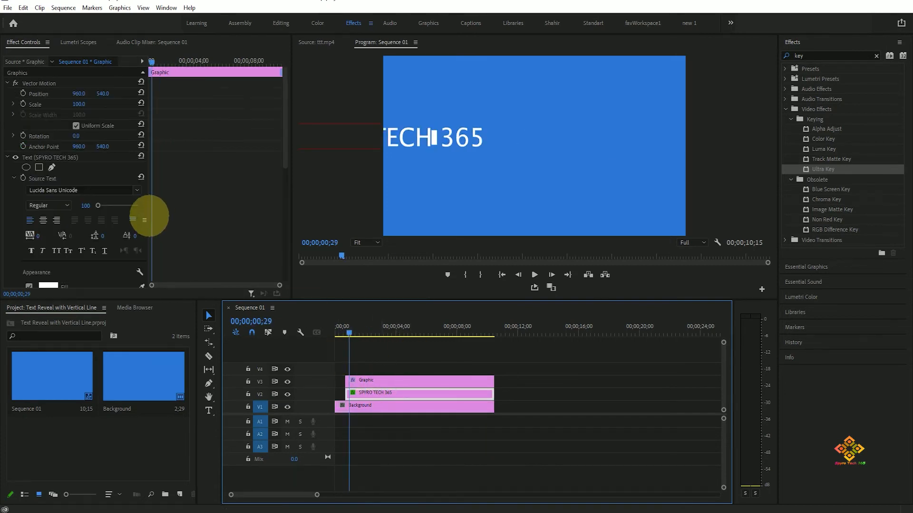
left_click_drag(285, 149, 198, 279)
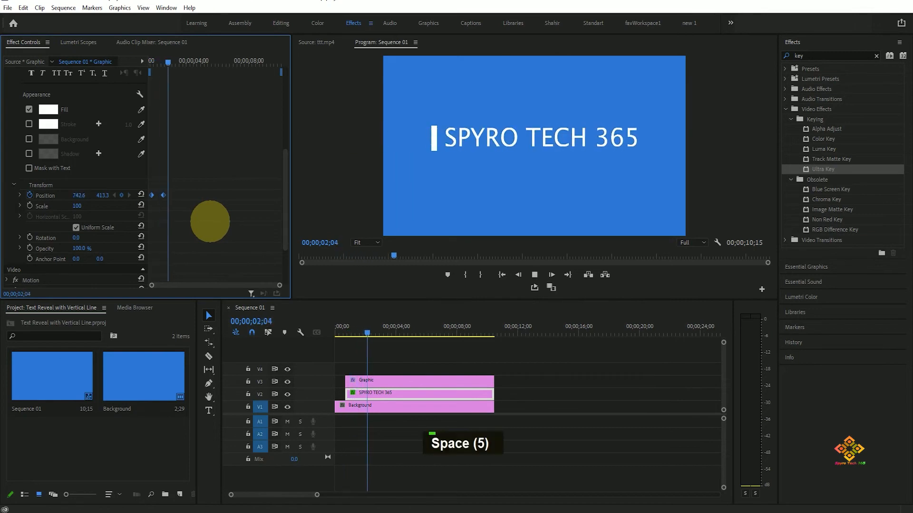
key("space")
left_click_drag(375, 331, 350, 331)
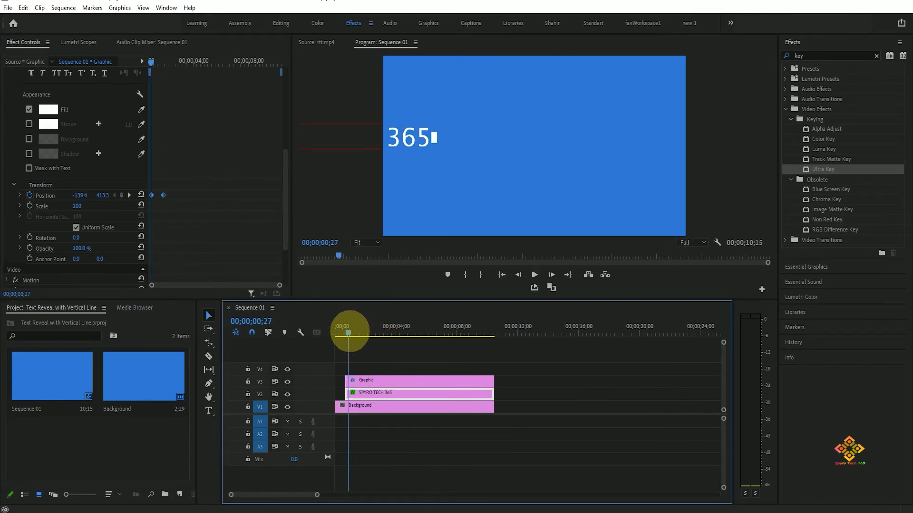
Find the Crop video effect and apply it to the SPYRO TECH 365 title clip.
double_click(799, 55)
type("cr")
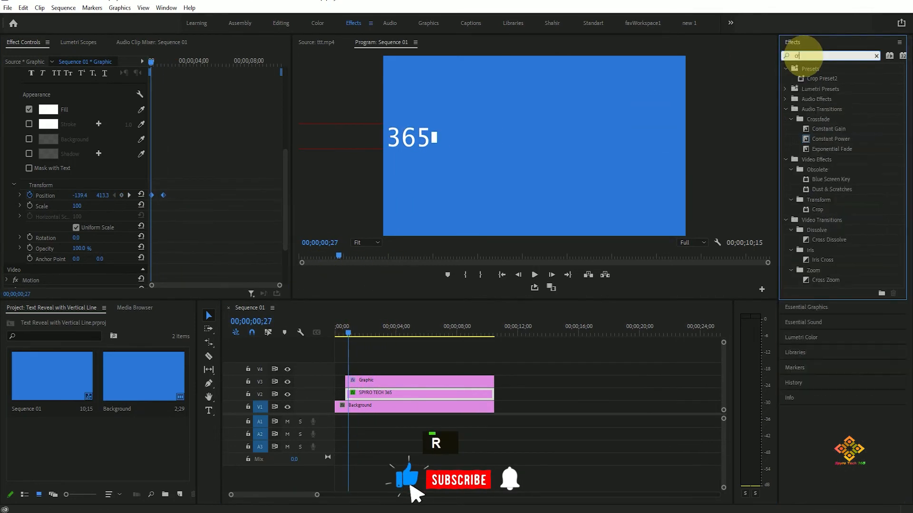
type("op")
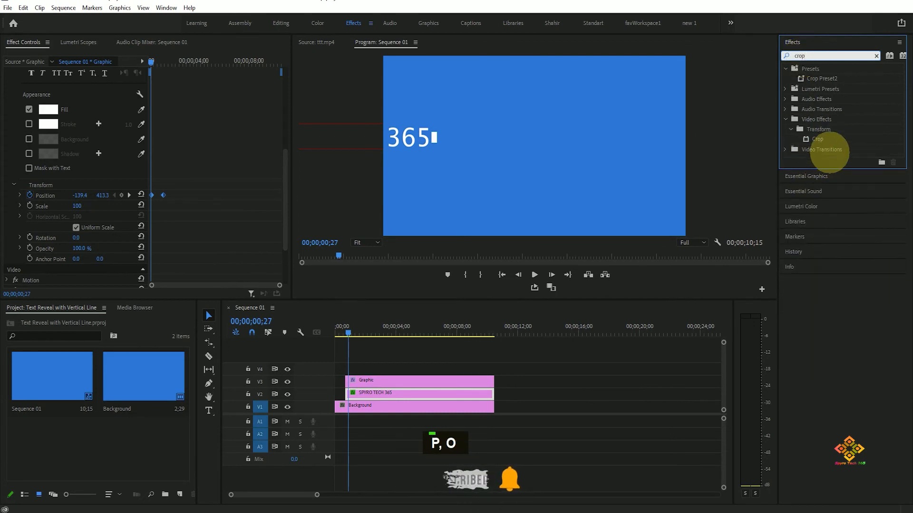
left_click(817, 139)
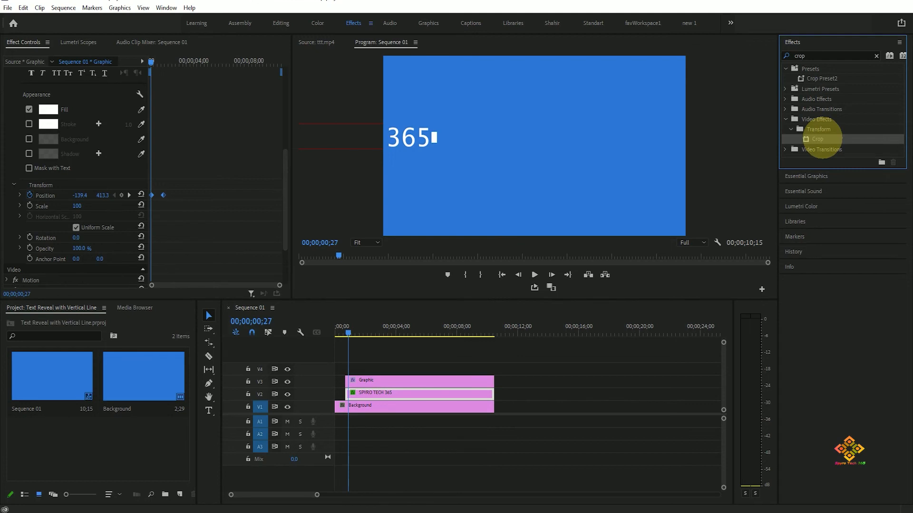
left_click_drag(817, 139, 366, 392)
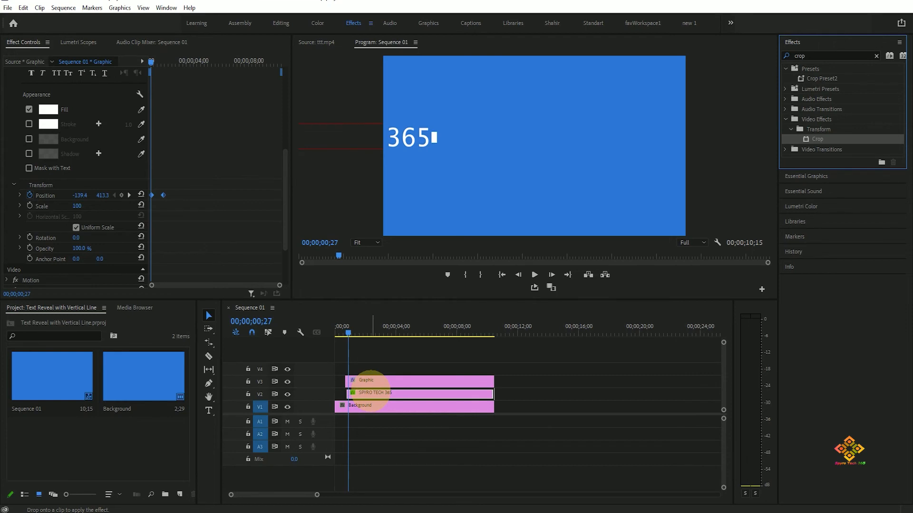
left_click_drag(371, 390, 371, 392)
Set the title's Crop Left value to 36% to hide the text left of the line, and play back the reveal.
left_click_drag(284, 184, 286, 80)
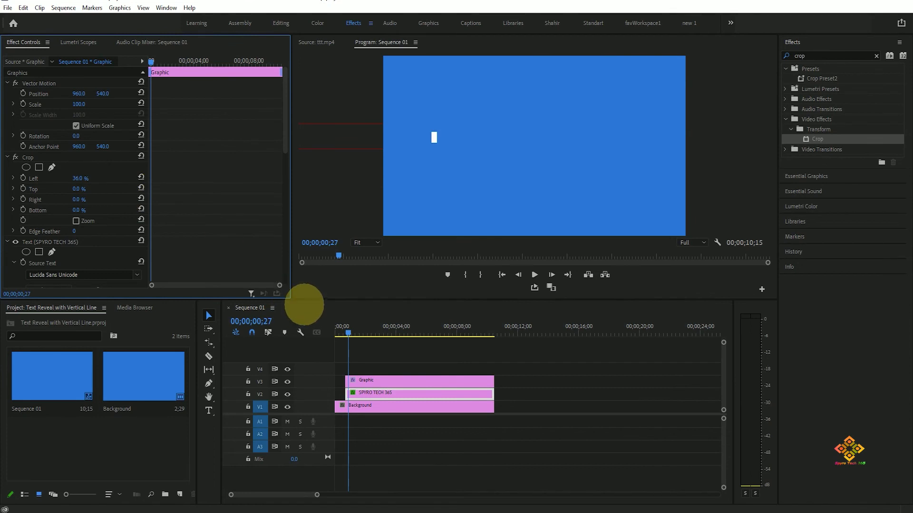
left_click(343, 332)
key("space")
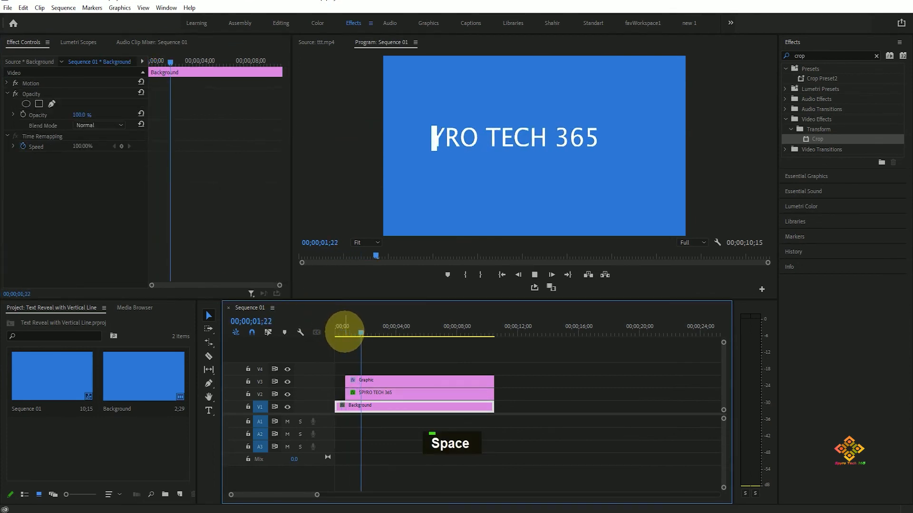
key("space")
left_click_drag(378, 333, 337, 332)
key("space")
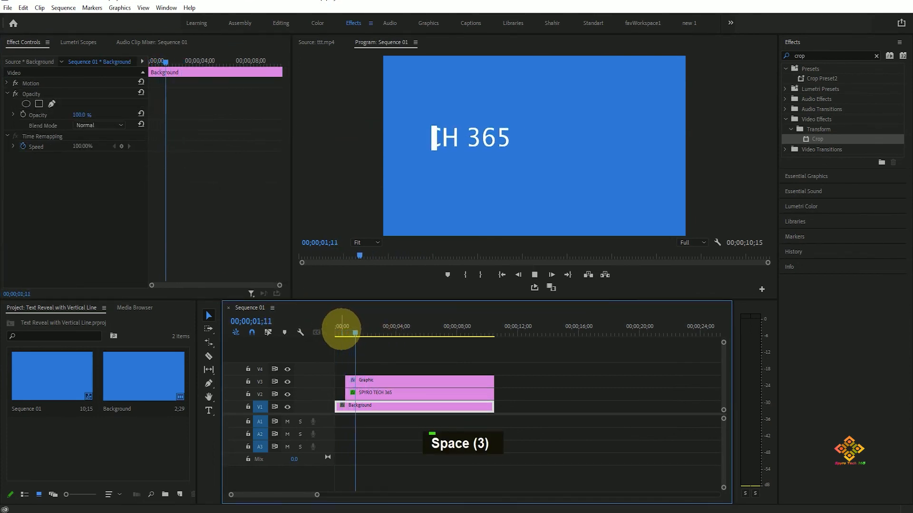
key("space")
Apply easing to both of the title's Position keyframes and play back the smoothed reveal.
left_click(379, 393)
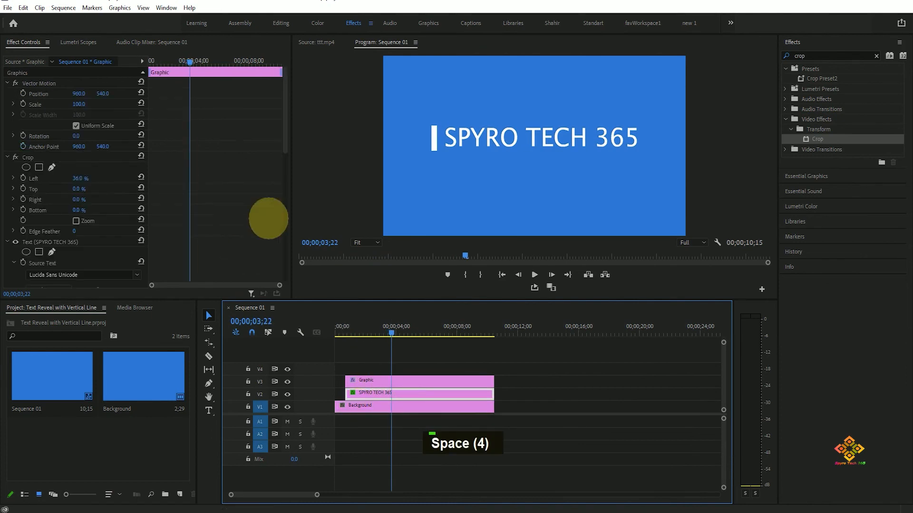
left_click_drag(284, 138, 285, 150)
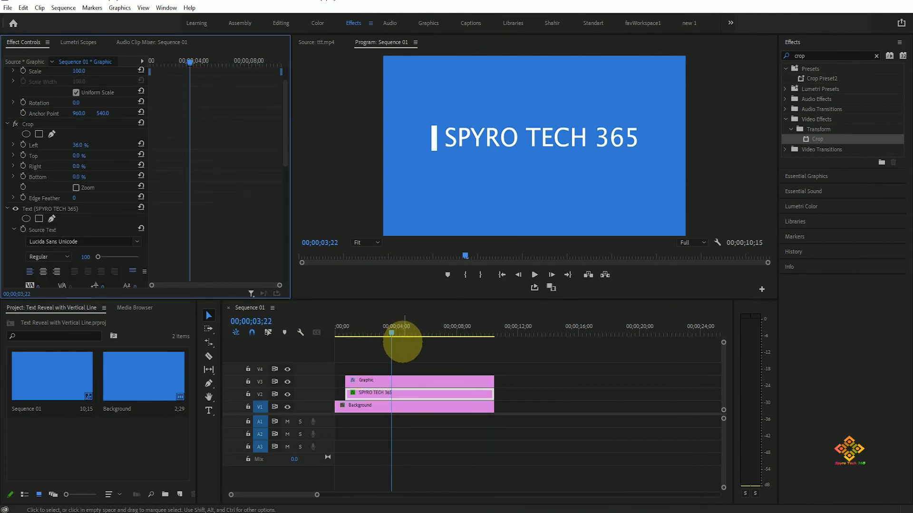
left_click_drag(402, 341, 358, 345)
key("space")
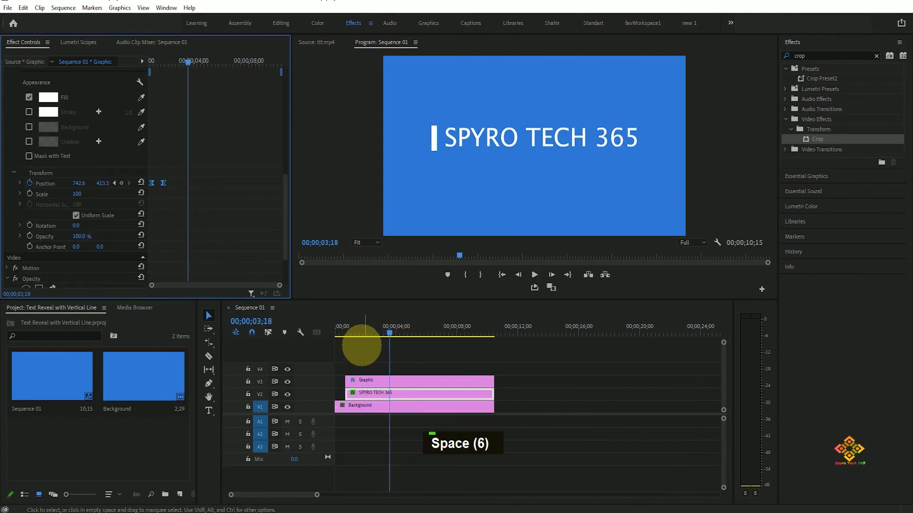
Turn off Uniform Scale in the line graphic's Vector Motion, increase Scale Height to make the line taller than the text, and play the animation.
left_click(366, 381)
left_click_drag(286, 158, 285, 131)
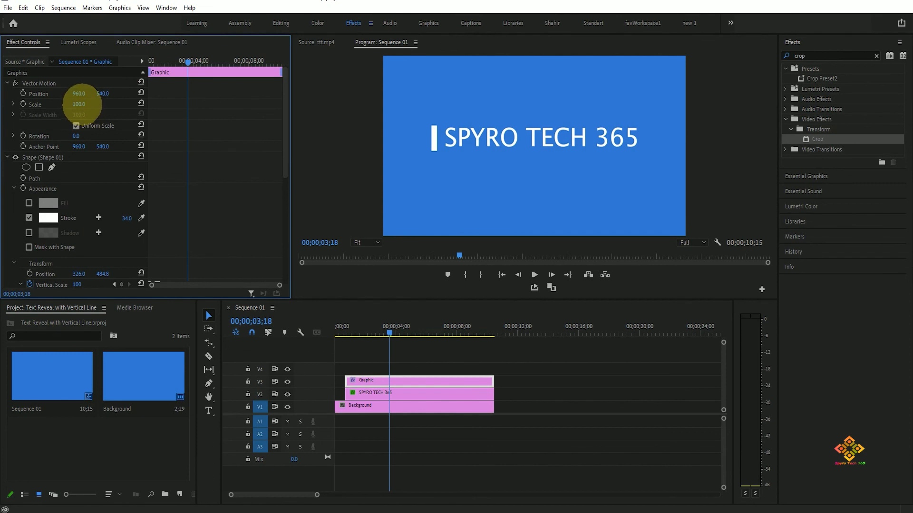
left_click(13, 104)
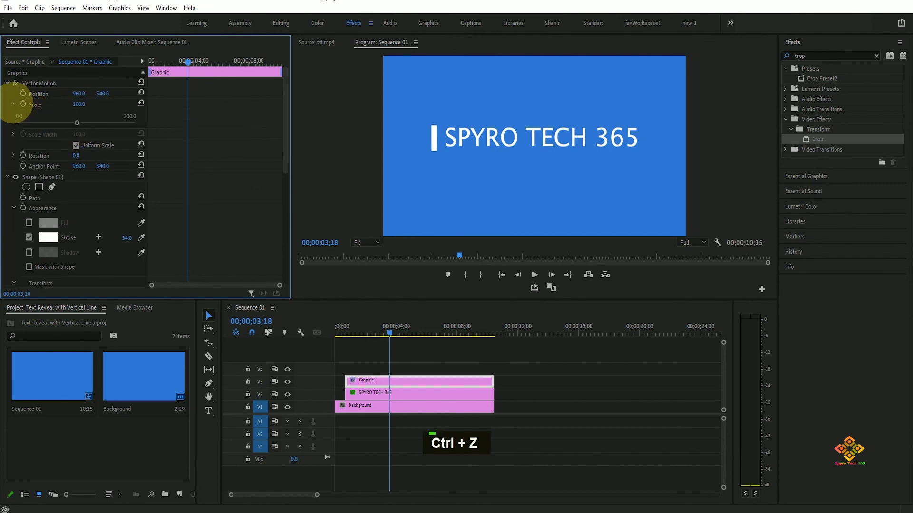
left_click(76, 145)
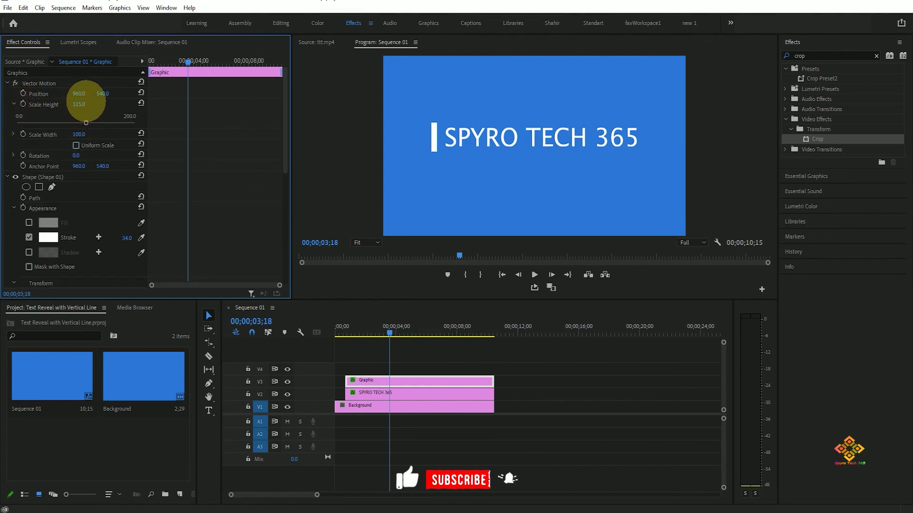
left_click_drag(389, 330, 344, 331)
key("space")
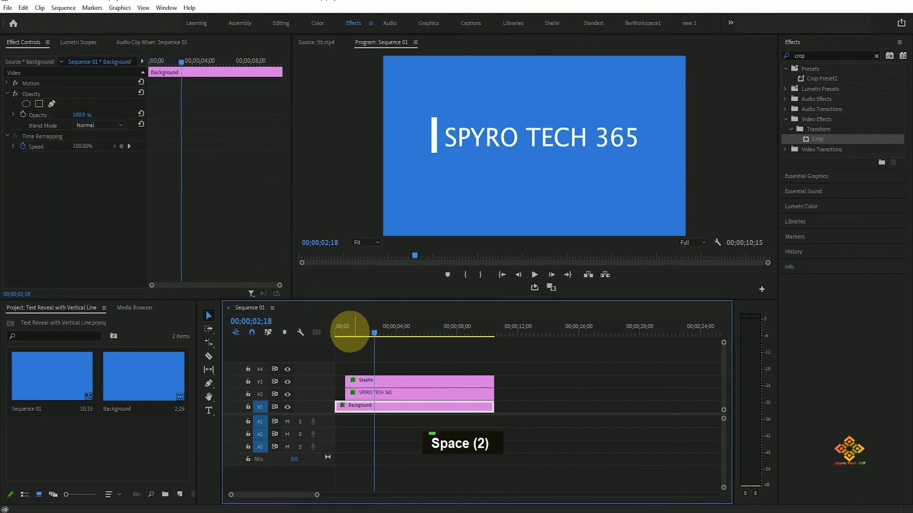
left_click(343, 333)
key("space")
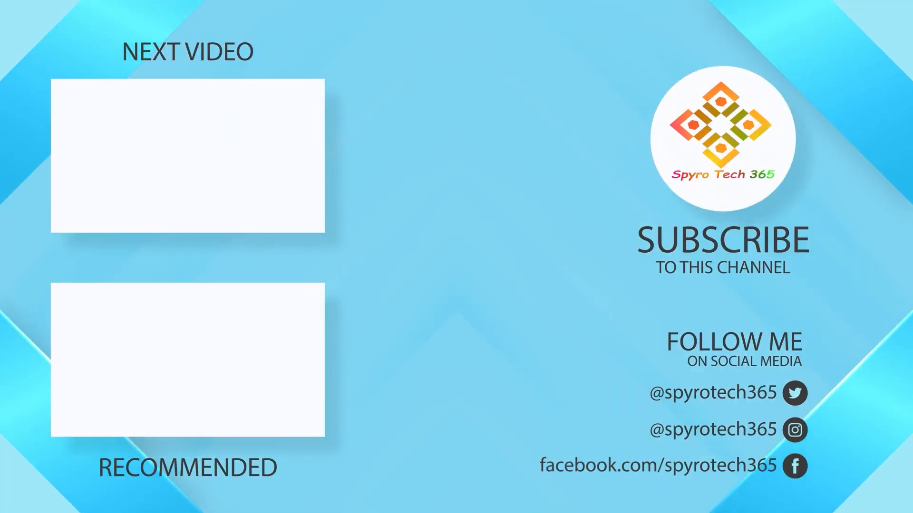